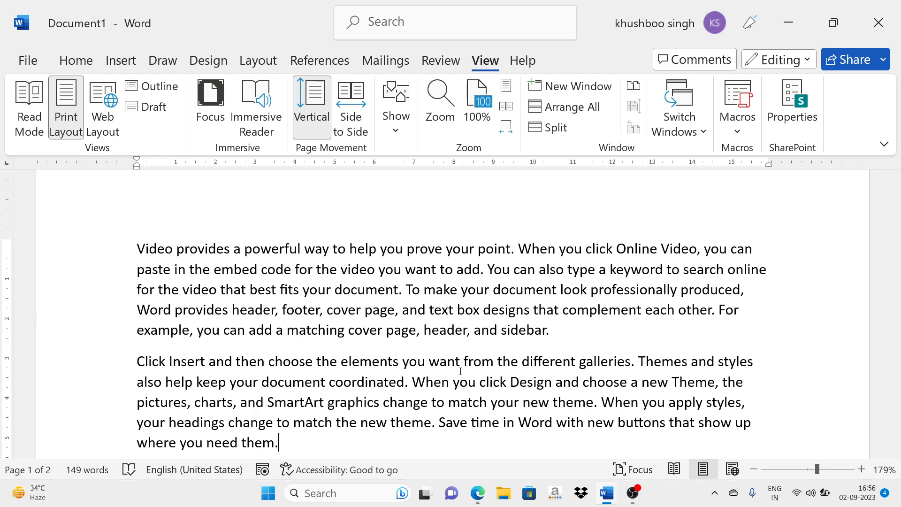
pyautogui.scroll(-1, 434, 261)
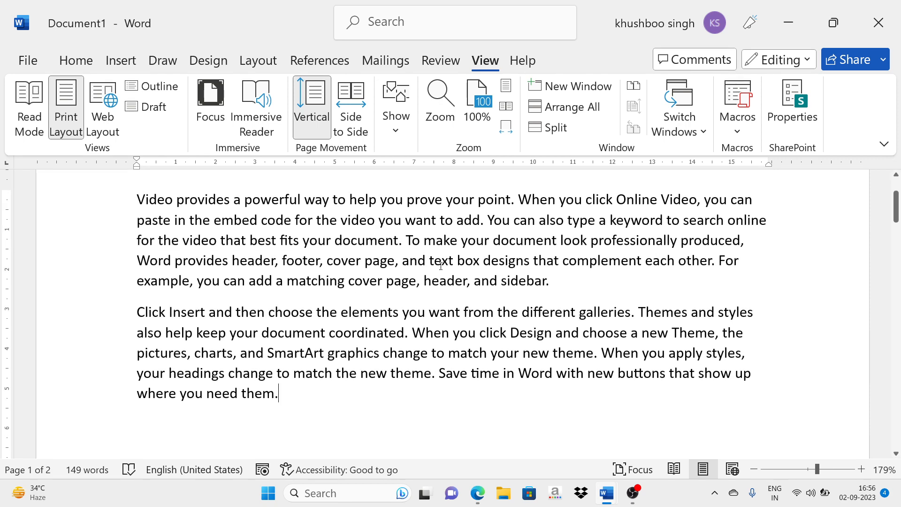
pyautogui.scroll(1, 424, 192)
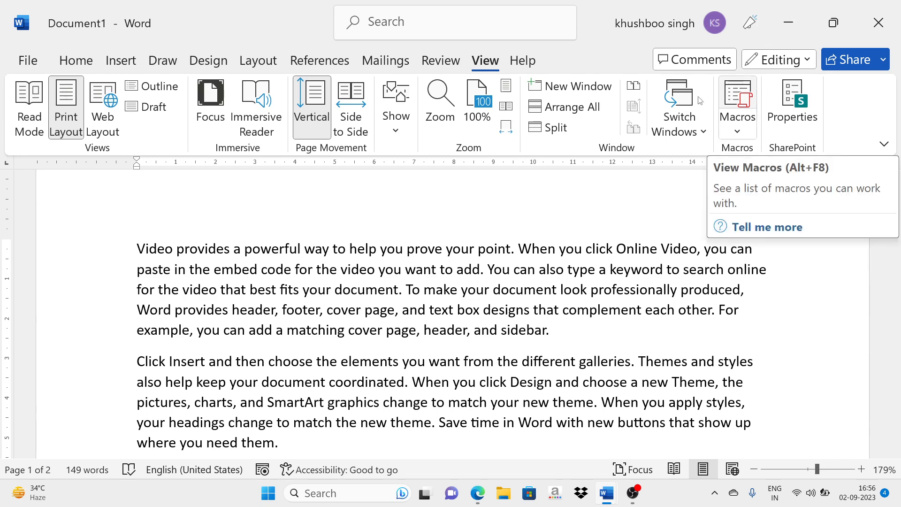
pyautogui.click(36, 69)
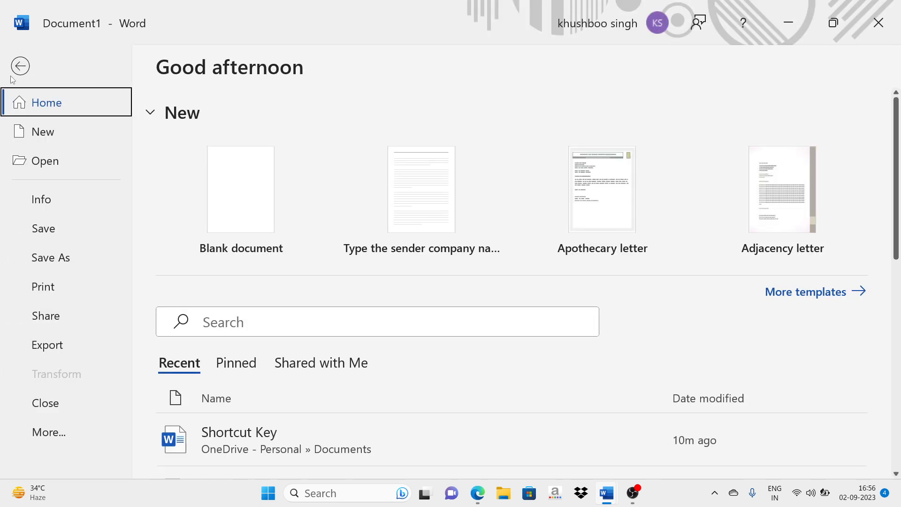
pyautogui.click(15, 75)
pyautogui.click(47, 64)
pyautogui.click(18, 64)
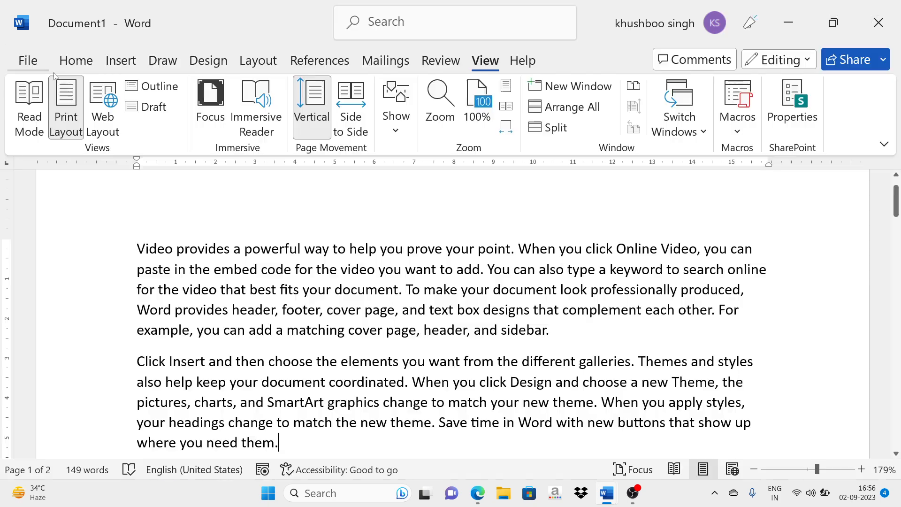
# - Set the font of the opening words "Video provides" in the first paragraph to Times New Roman
pyautogui.click(75, 61)
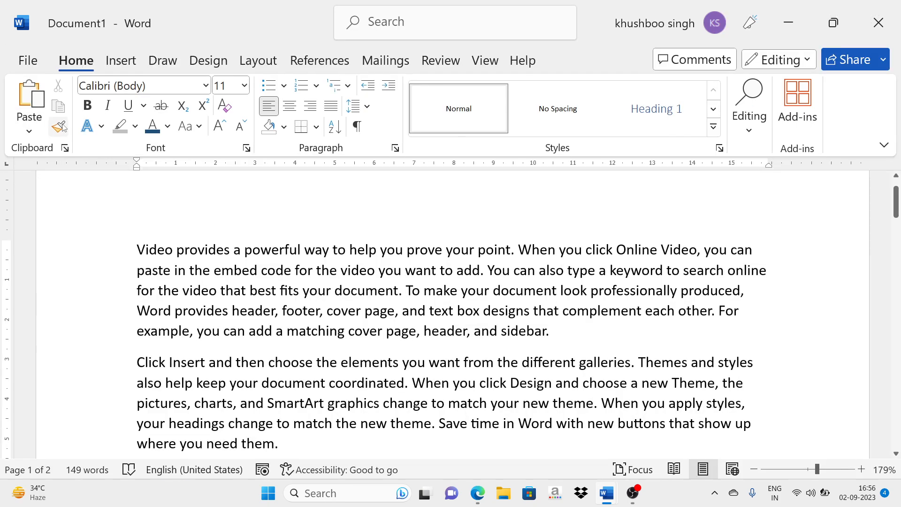
pyautogui.click(59, 127)
pyautogui.scroll(-1, 143, 233)
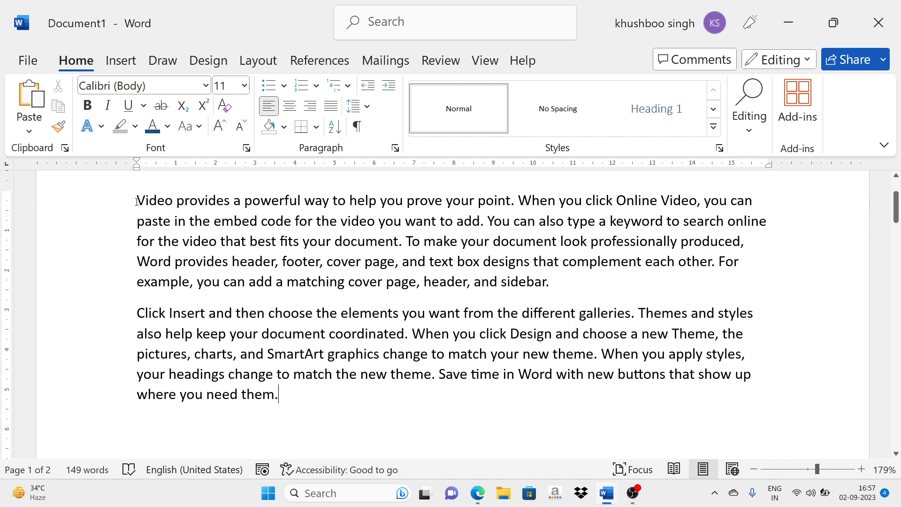
pyautogui.moveTo(137, 201); pyautogui.dragTo(203, 202)
pyautogui.click(205, 202)
pyautogui.moveTo(135, 199); pyautogui.dragTo(234, 200)
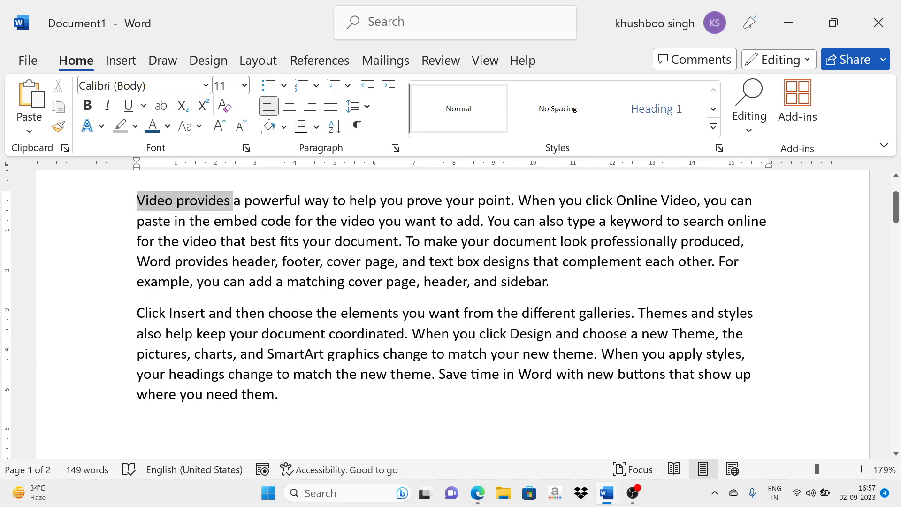
pyautogui.click(206, 85)
pyautogui.click(123, 202)
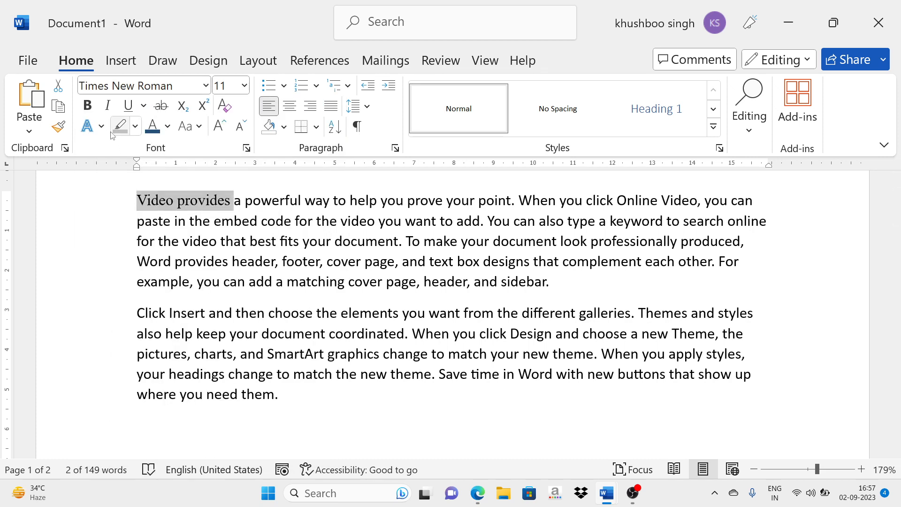
# - Colour the opening words "Video provides" red and change their case to Capitalize Each Word
pyautogui.click(167, 126)
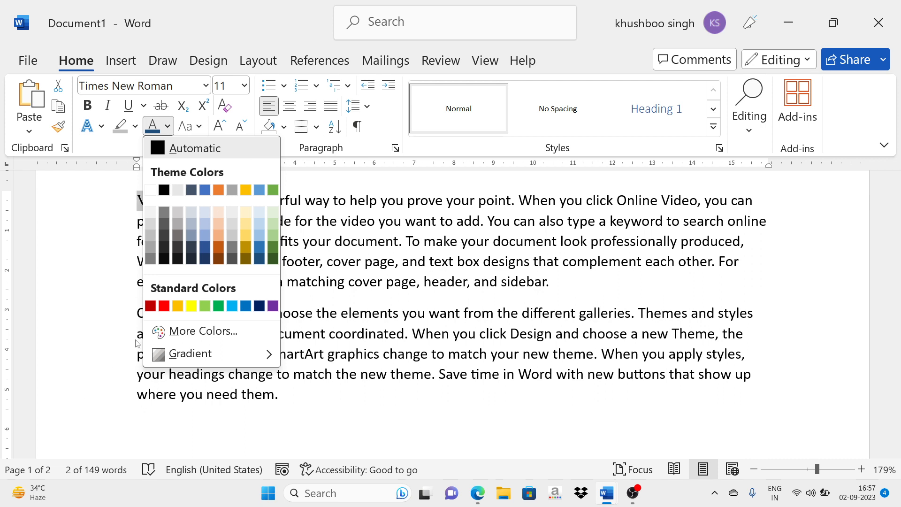
pyautogui.click(150, 305)
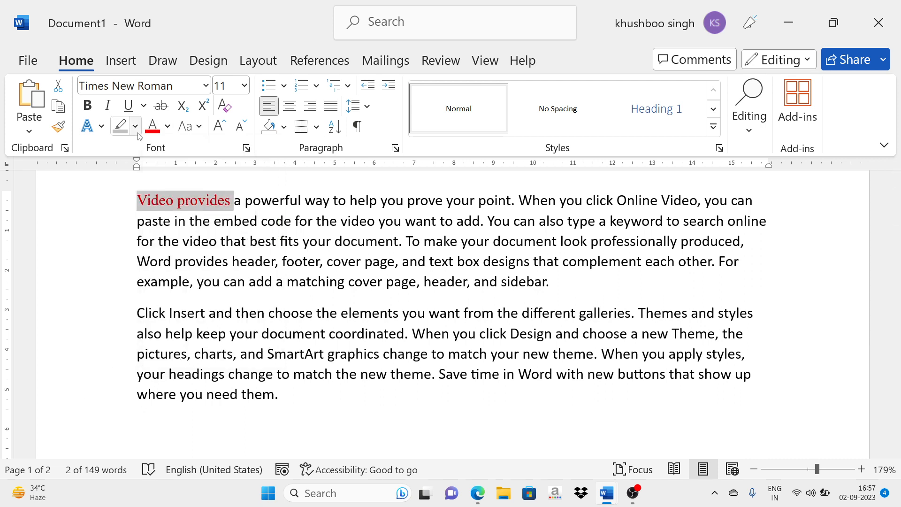
pyautogui.click(199, 127)
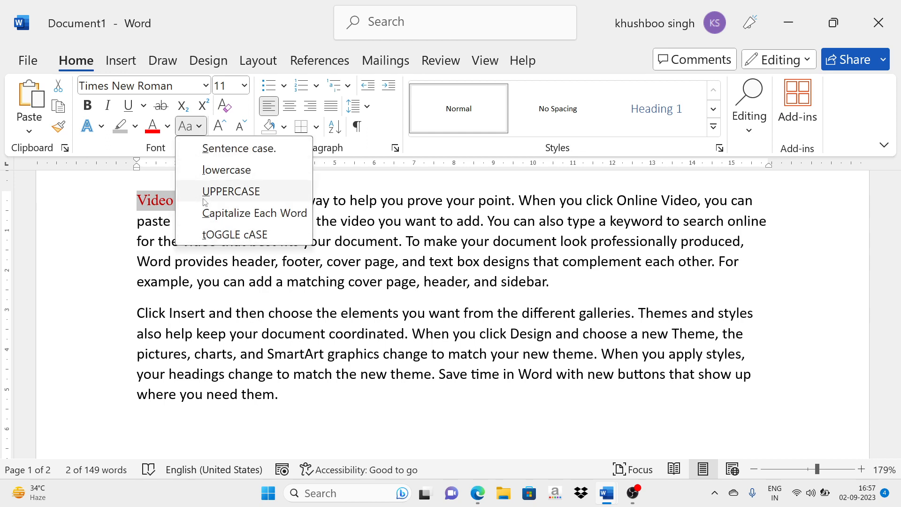
pyautogui.click(210, 215)
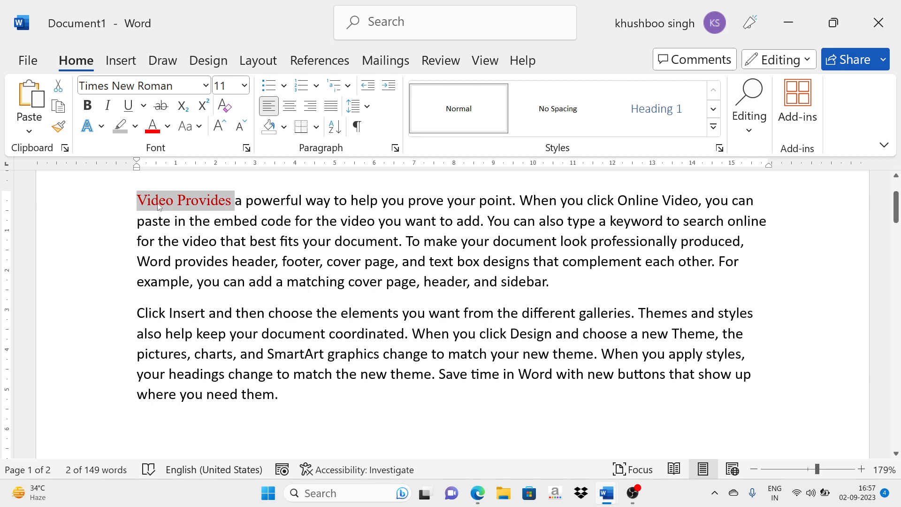
# - Copy the formatting of "Video Provides" with Format Painter onto the text from "a powerful way" through "best fits your document."
pyautogui.click(184, 203)
pyautogui.moveTo(146, 199); pyautogui.dragTo(234, 201)
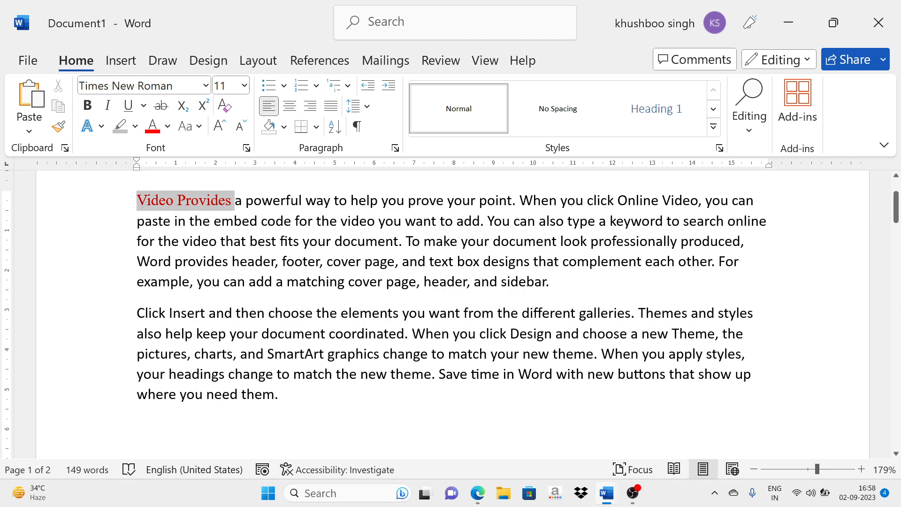
pyautogui.click(58, 128)
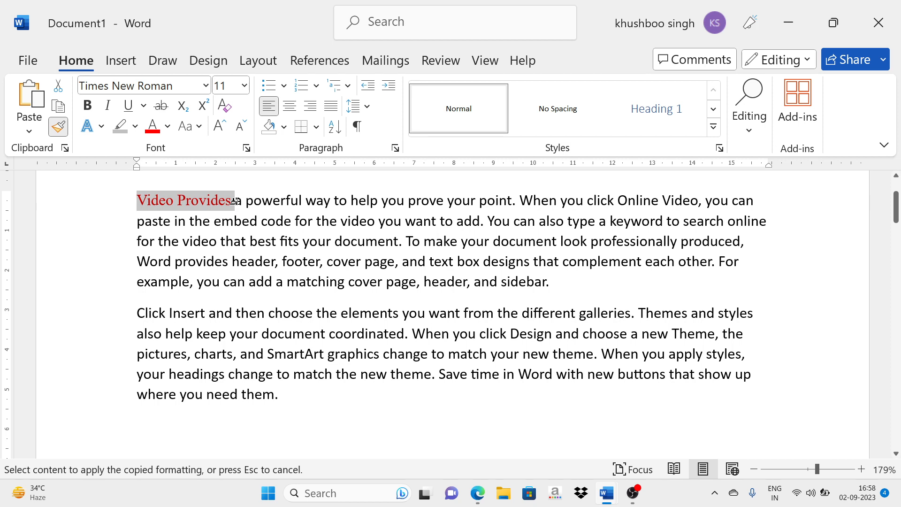
pyautogui.moveTo(233, 200)
pyautogui.mouseDown()
pyautogui.moveTo(244, 220)
pyautogui.moveTo(406, 243)
pyautogui.mouseUp()
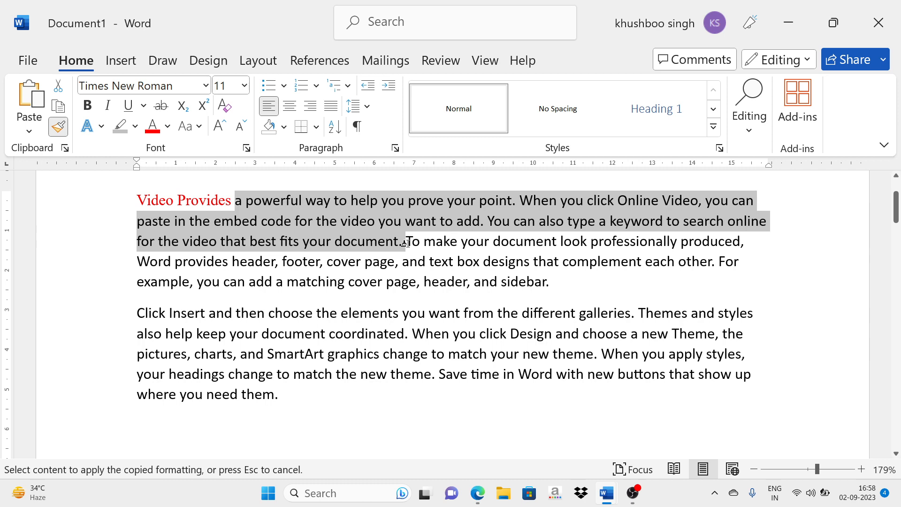
pyautogui.moveTo(406, 242); pyautogui.dragTo(406, 243)
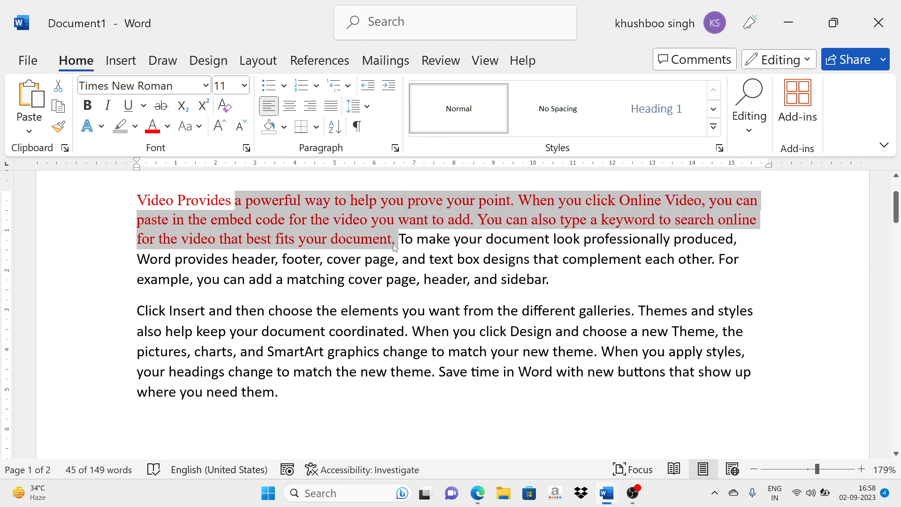
pyautogui.click(395, 236)
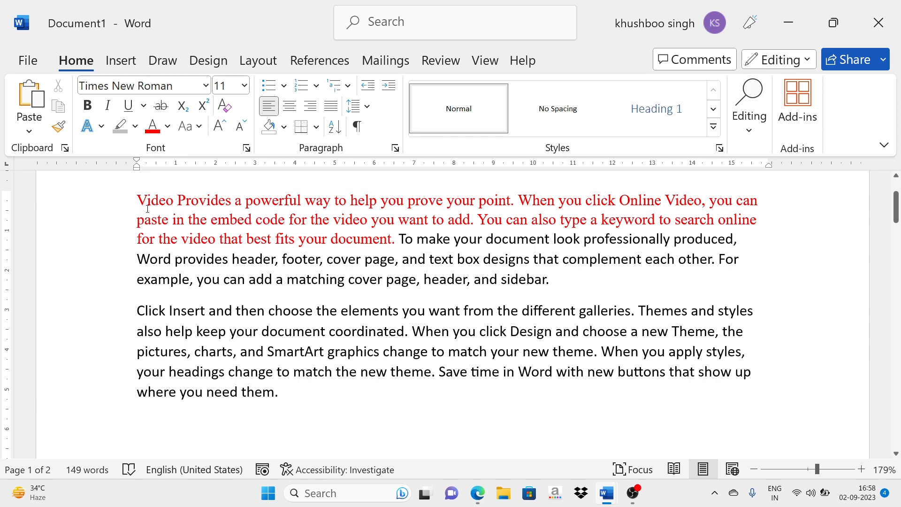
# - Copy the formatting of the red text and apply it to "example, you can add a matching cover page, header, and sidebar."
pyautogui.moveTo(137, 200); pyautogui.dragTo(397, 239)
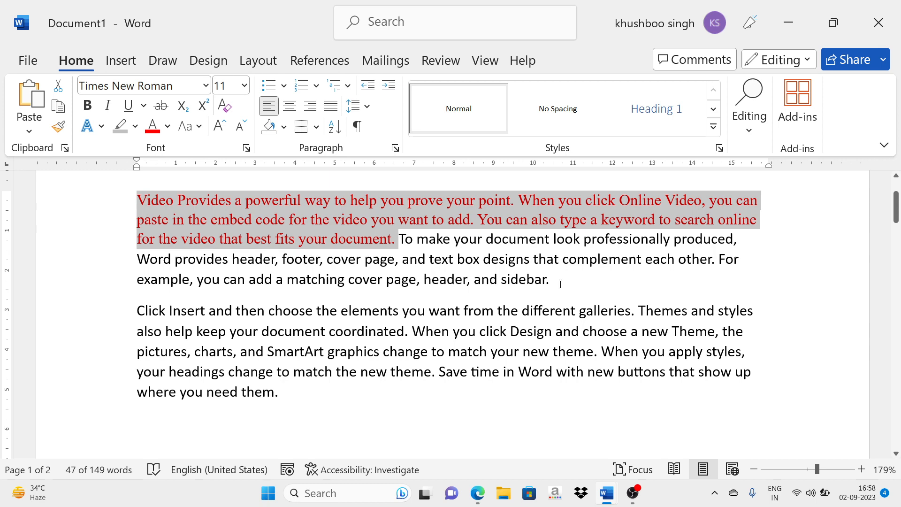
pyautogui.moveTo(557, 280); pyautogui.dragTo(136, 280)
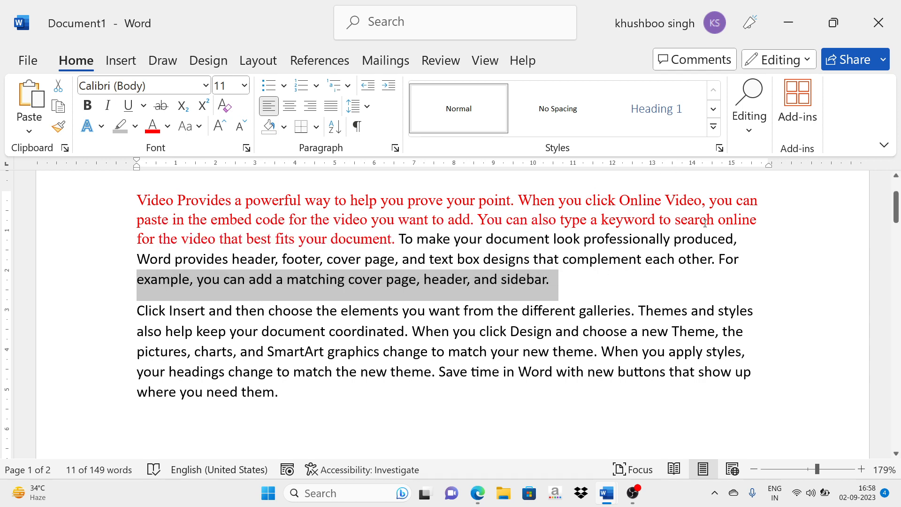
pyautogui.hotkey('ctrl', 'shift', 'v')
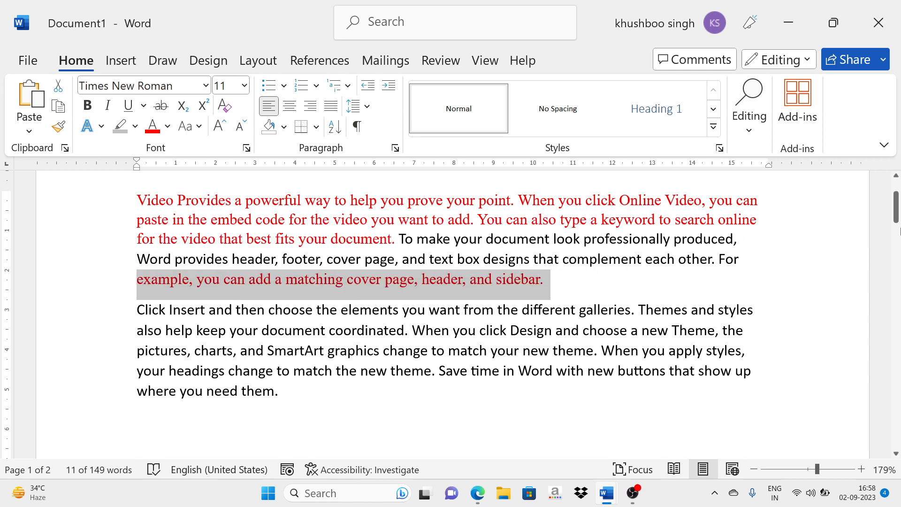
pyautogui.click(561, 281)
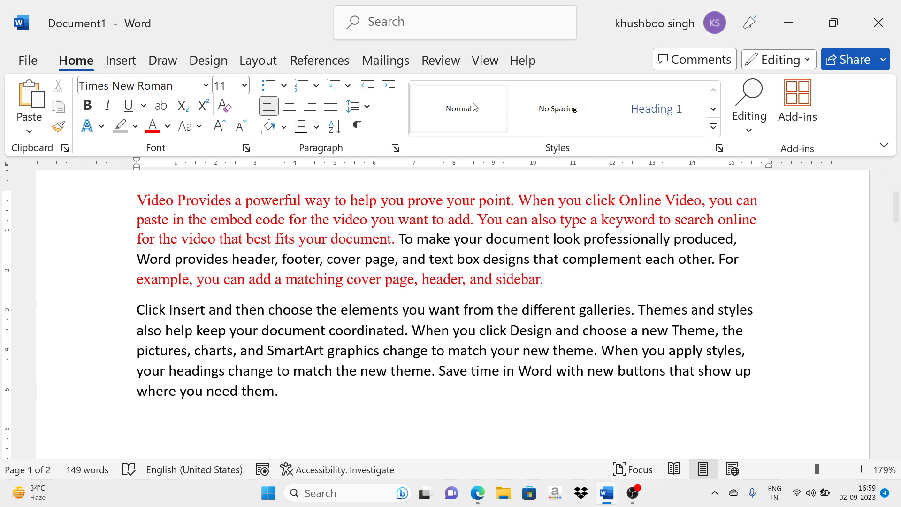
# - Start recording a new keyboard macro for all documents and assign it the shortcut Ctrl+Shift+H
pyautogui.click(484, 66)
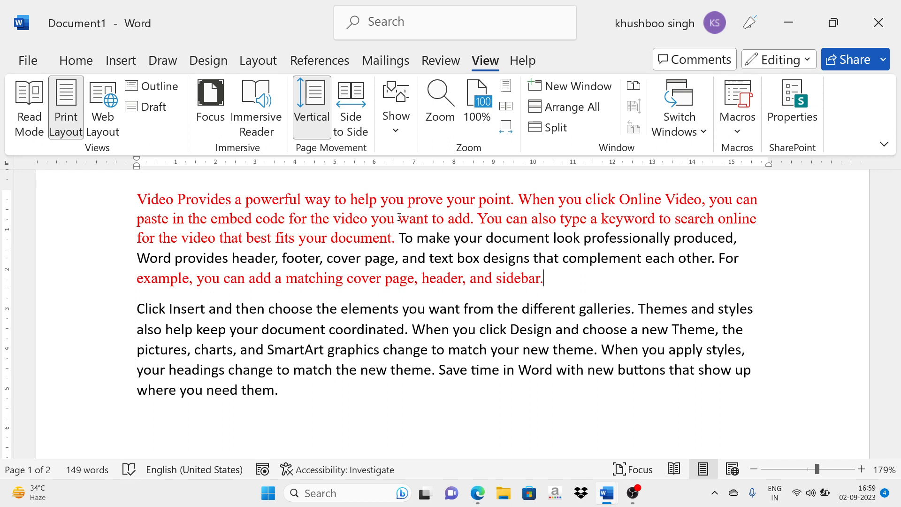
pyautogui.click(737, 134)
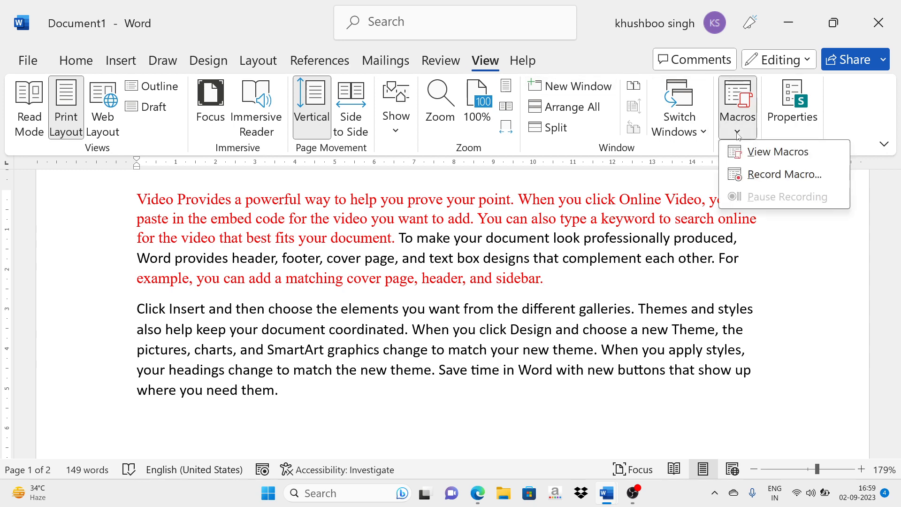
pyautogui.click(784, 175)
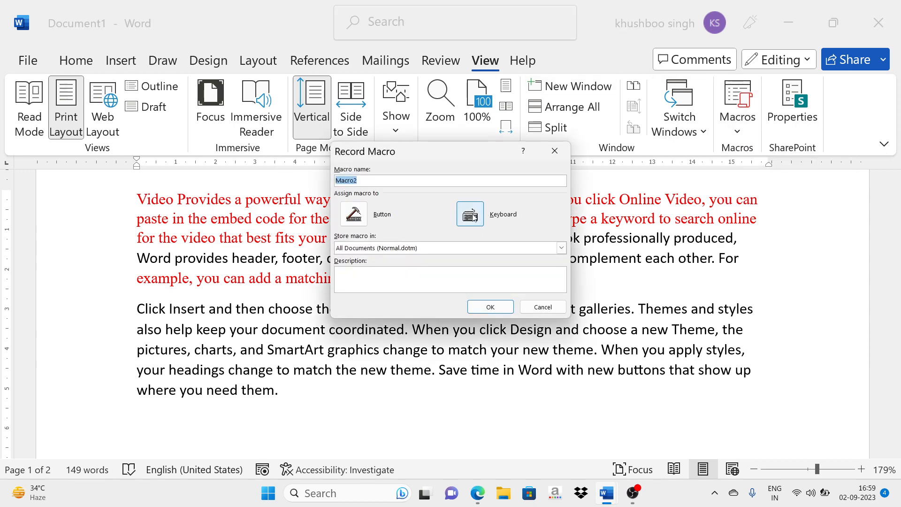
pyautogui.click(471, 214)
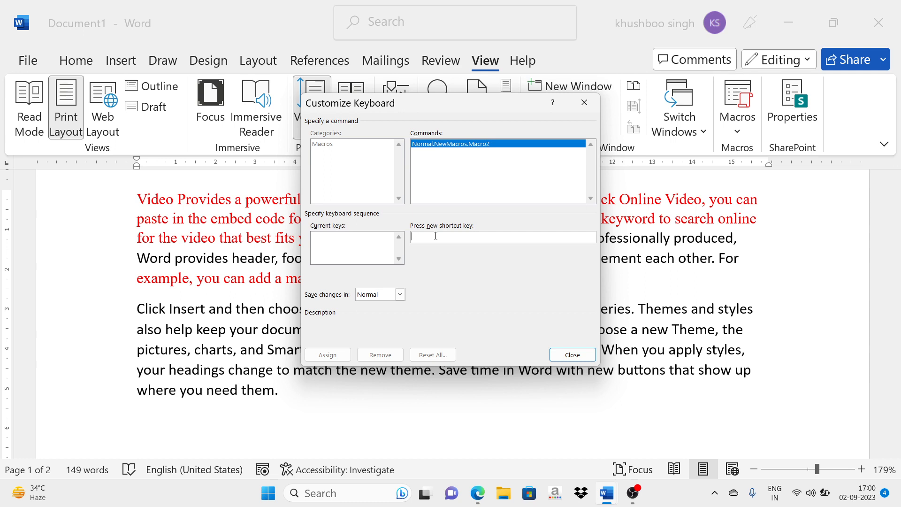
pyautogui.hotkey('ctrl', 'shift', 'h')
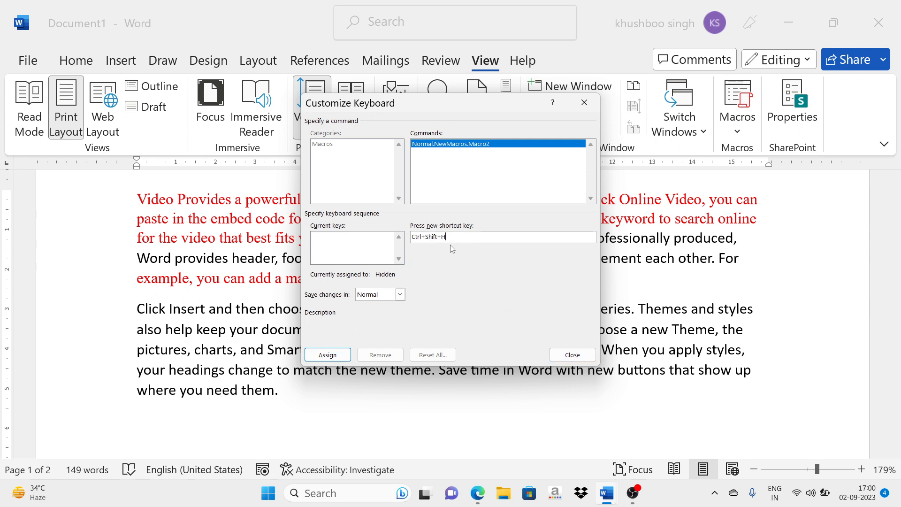
pyautogui.click(336, 359)
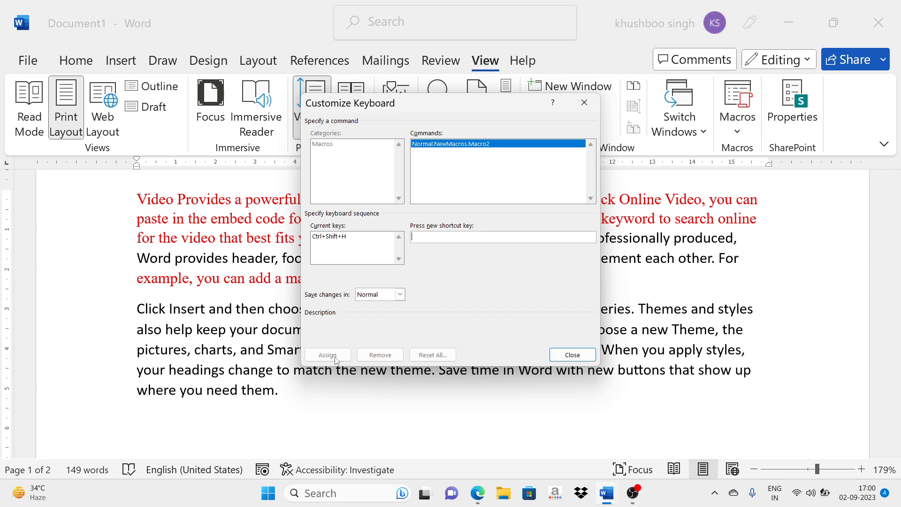
pyautogui.click(572, 355)
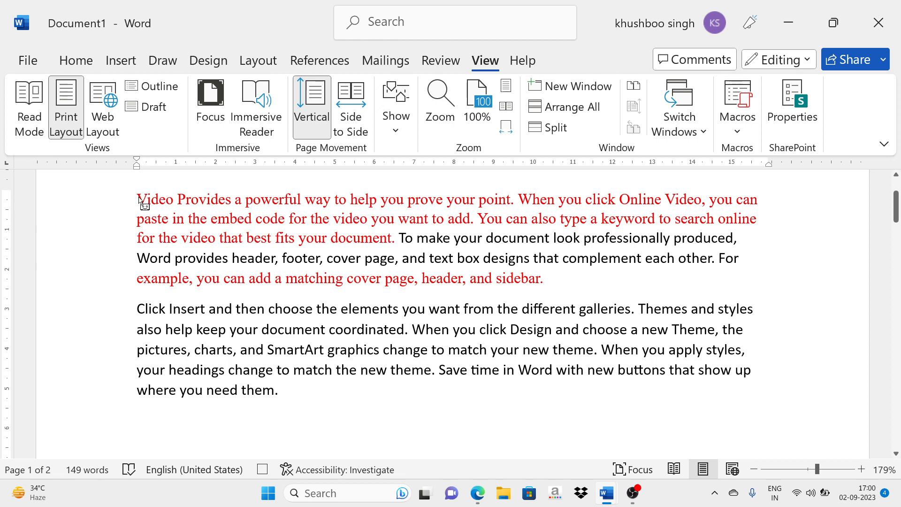
# - Set the font of the entire first paragraph to Algerian while the macro is recording
pyautogui.moveTo(139, 200); pyautogui.dragTo(544, 281)
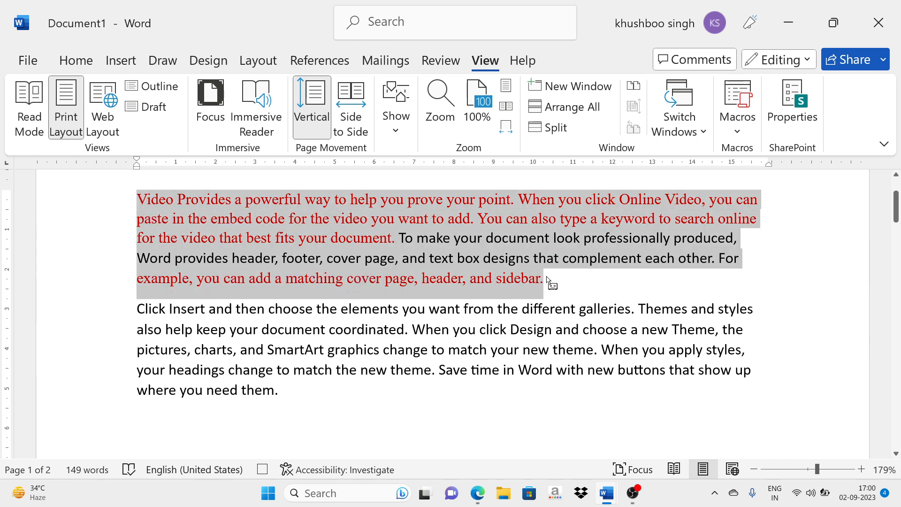
pyautogui.click(74, 60)
pyautogui.click(206, 85)
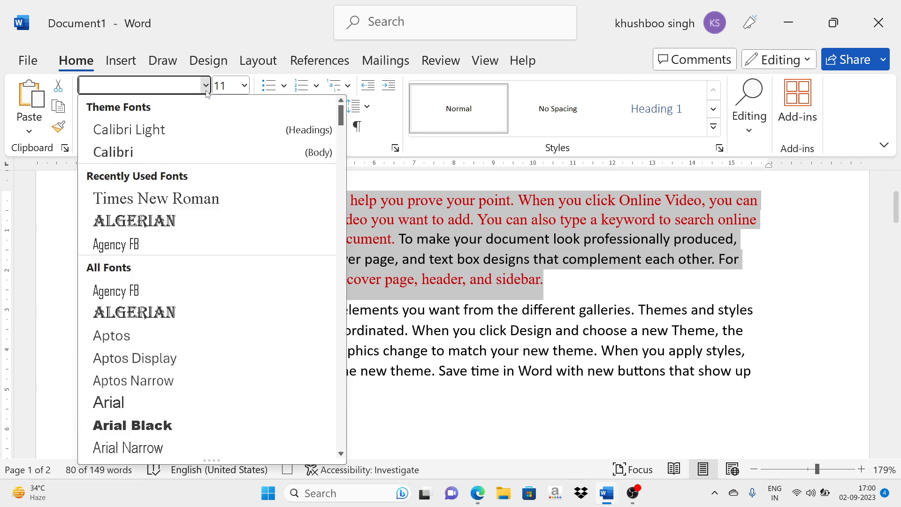
pyautogui.click(150, 227)
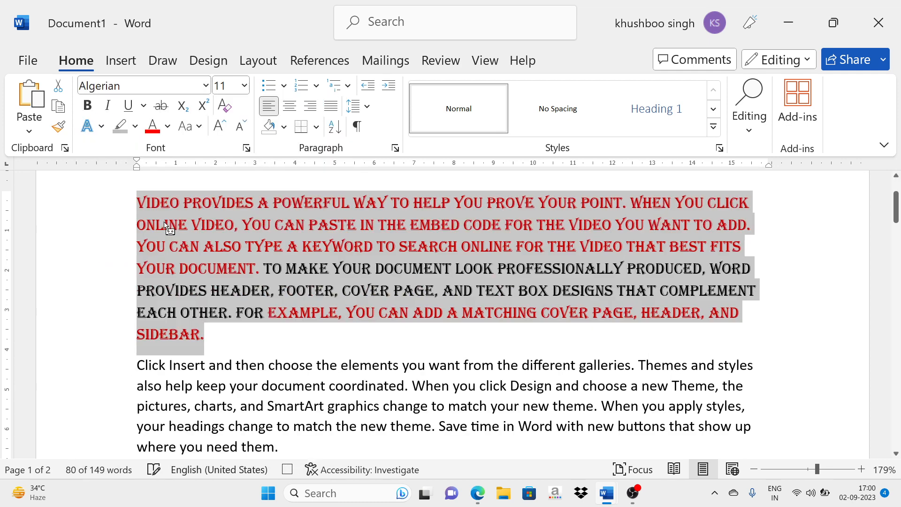
# - Make the first paragraph bold and highlight it in bright green
pyautogui.click(87, 106)
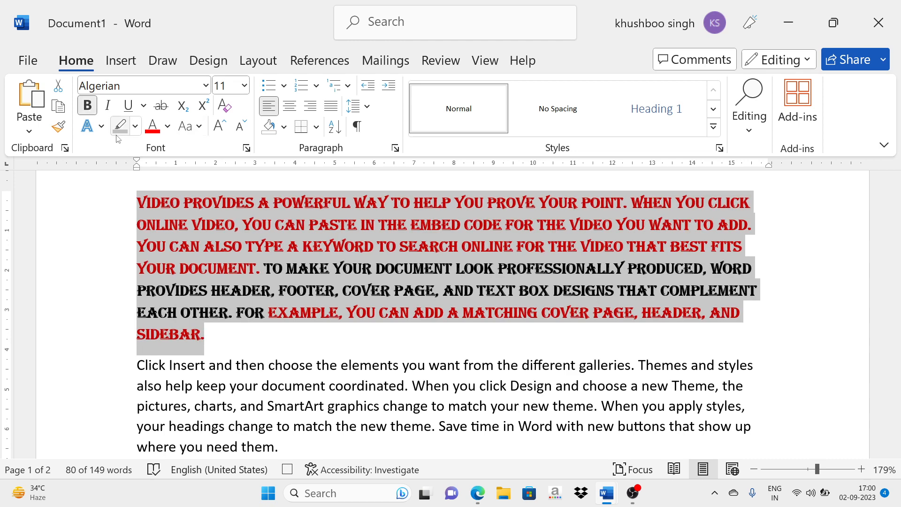
pyautogui.click(135, 127)
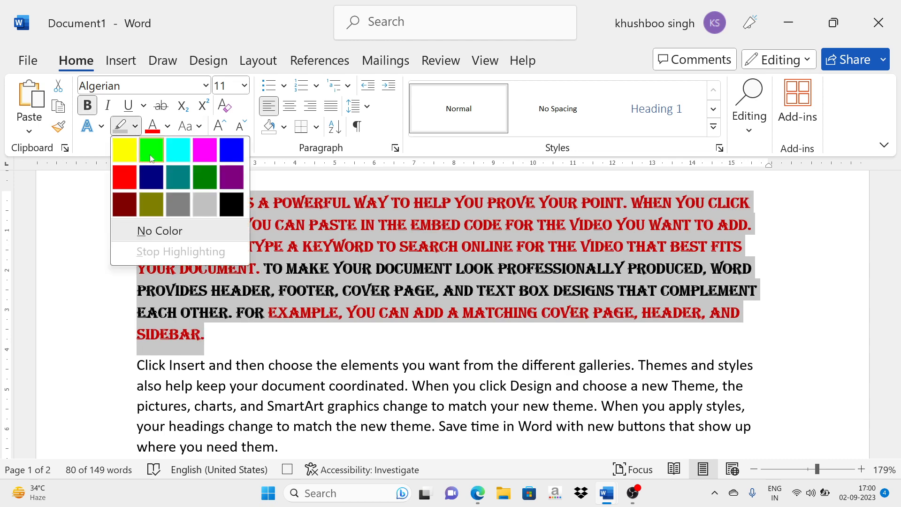
pyautogui.click(148, 159)
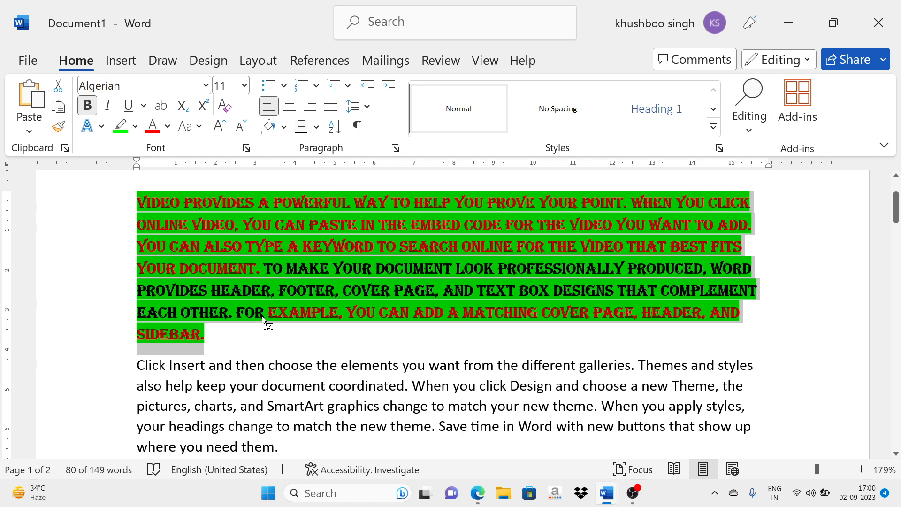
# - Stop recording the formatting macro and deselect the first paragraph
pyautogui.click(483, 71)
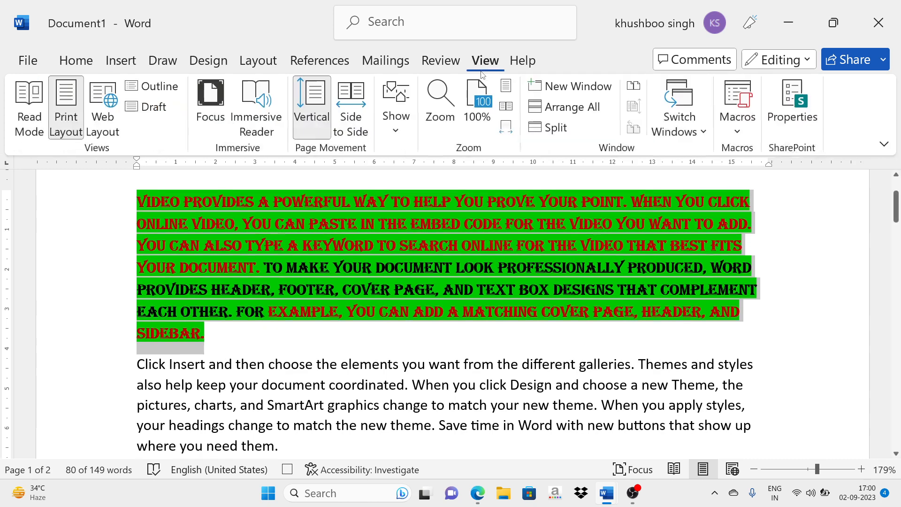
pyautogui.click(746, 128)
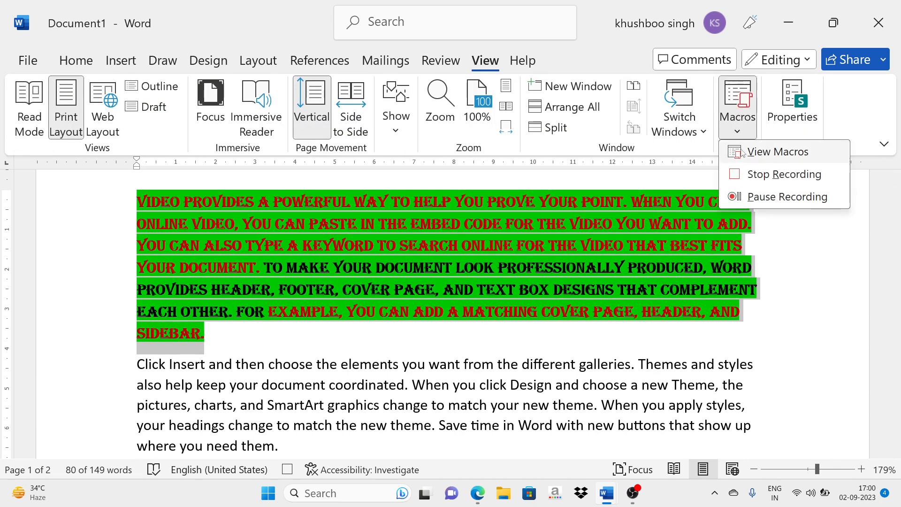
pyautogui.click(739, 179)
pyautogui.click(325, 351)
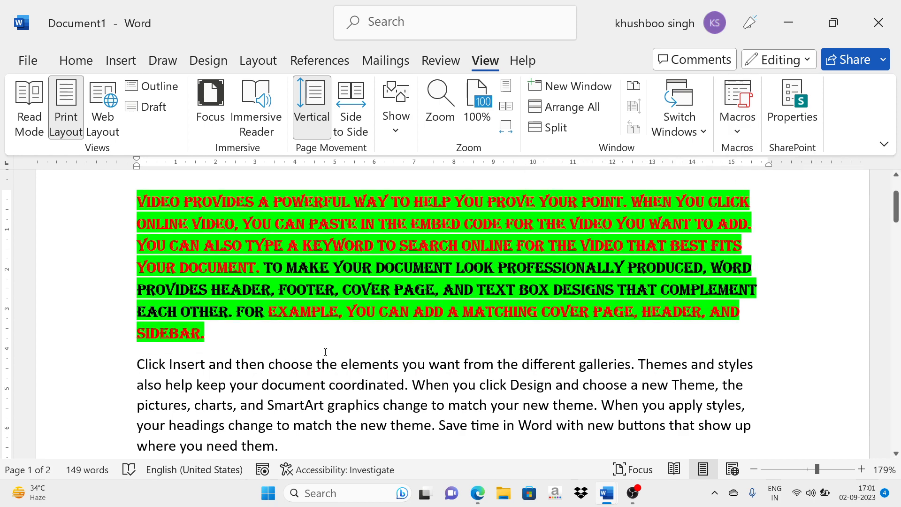
# - Run the recorded formatting macro on the entire second paragraph, beginning "Click Insert and then choose the elements"
pyautogui.scroll(-1, 325, 351)
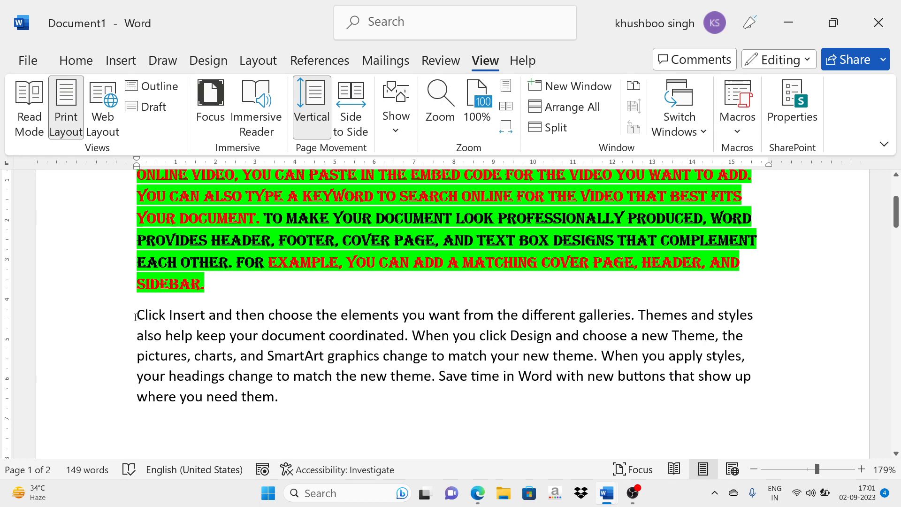
pyautogui.moveTo(135, 317); pyautogui.dragTo(277, 401)
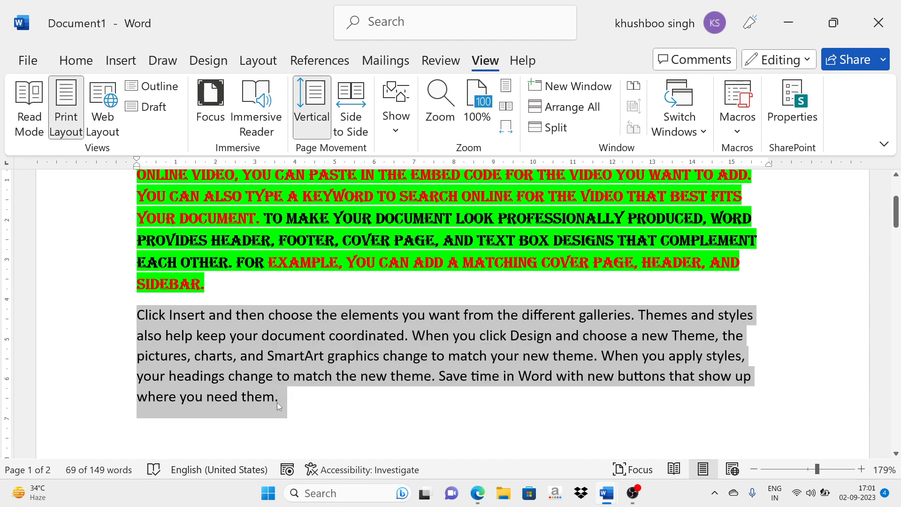
pyautogui.hotkey('ctrl', 'm')
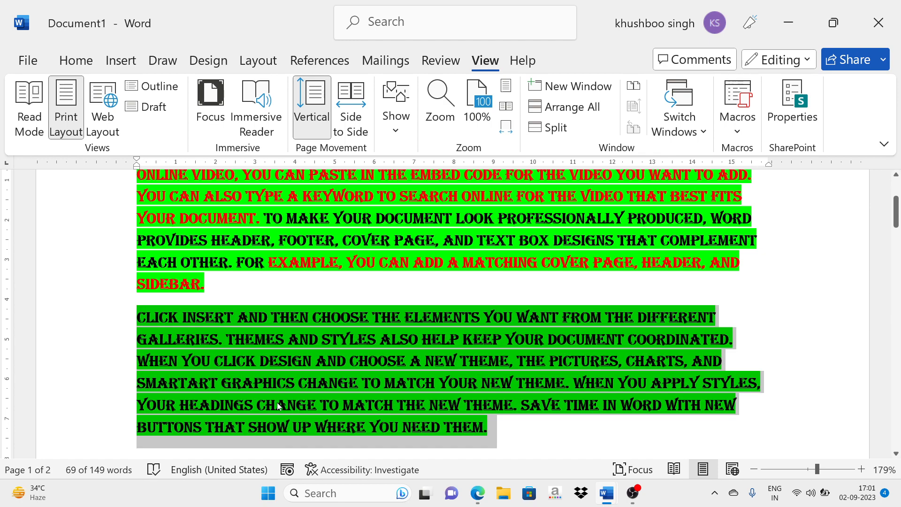
pyautogui.click(534, 444)
# - Compare the font, bold and highlight formatting of the first and second paragraphs
pyautogui.scroll(1, 465, 434)
pyautogui.scroll(2, 465, 433)
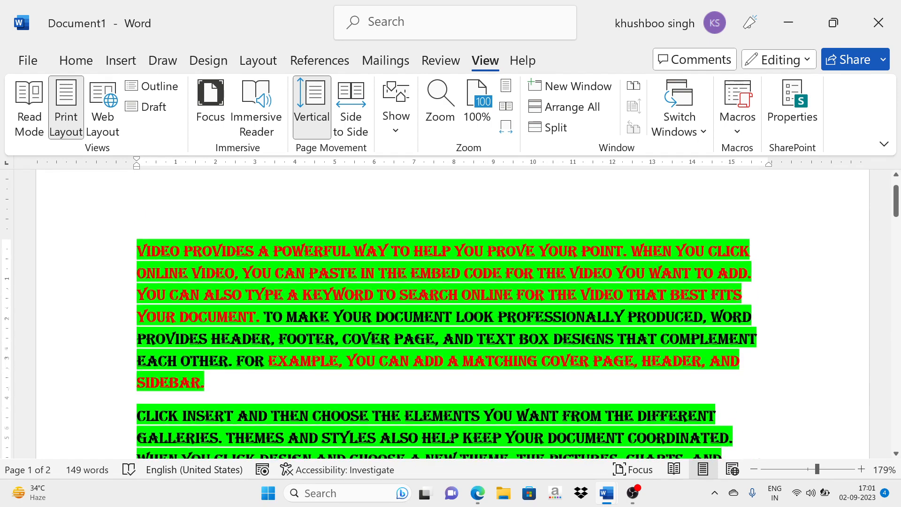
pyautogui.scroll(-3, 314, 275)
pyautogui.scroll(2, 291, 251)
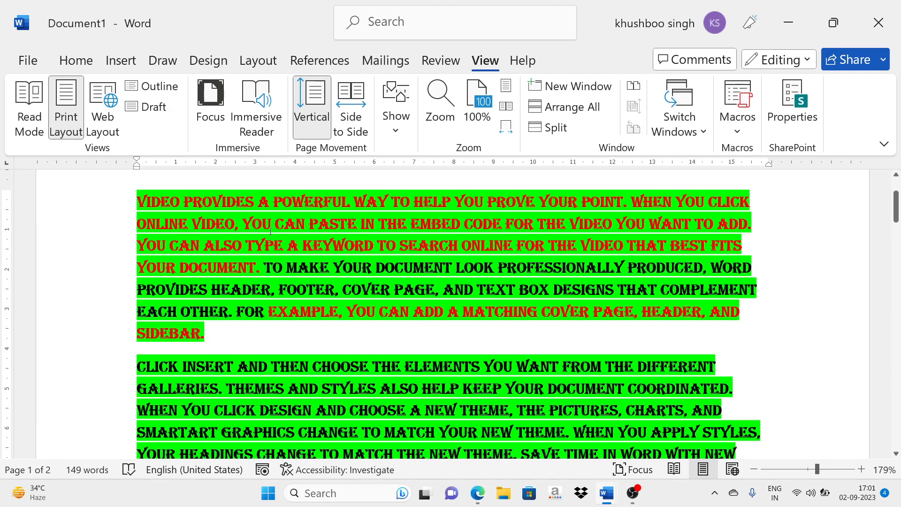
pyautogui.scroll(-2, 307, 263)
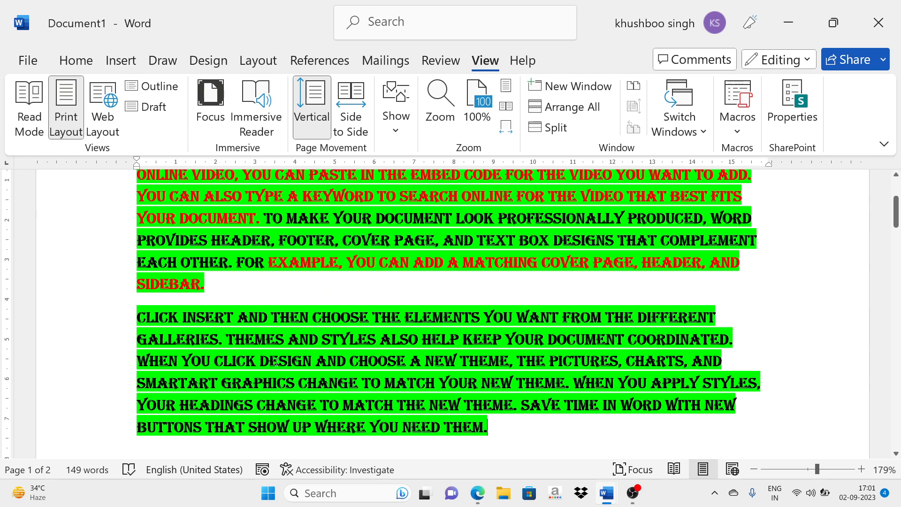
pyautogui.scroll(-2, 277, 362)
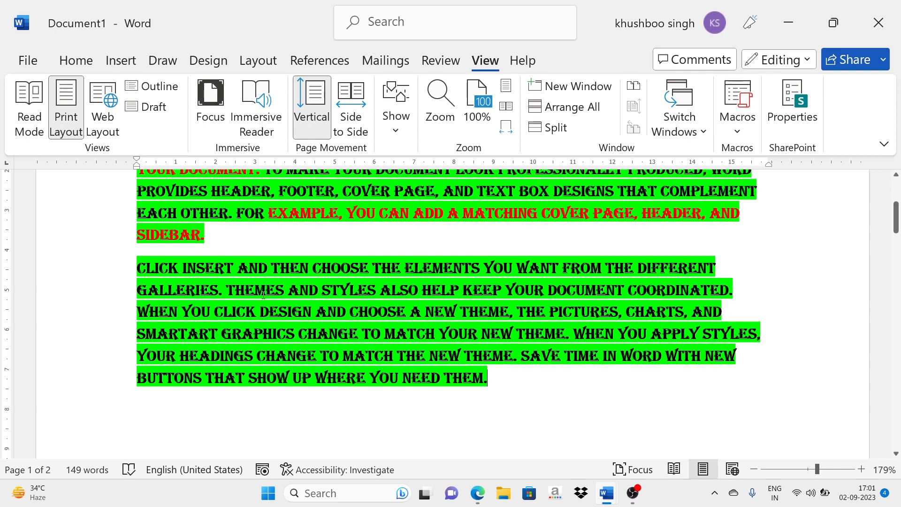
pyautogui.scroll(5, 305, 381)
pyautogui.scroll(-4, 306, 381)
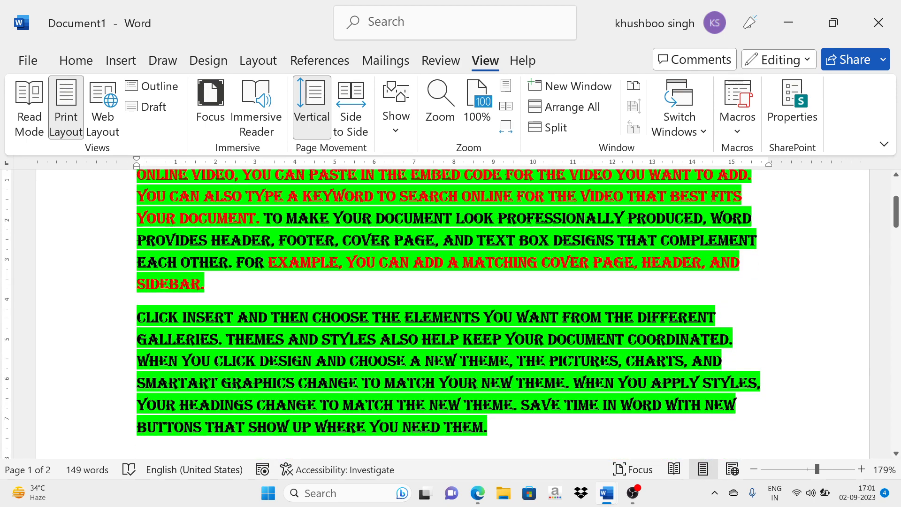
pyautogui.scroll(-2, 222, 331)
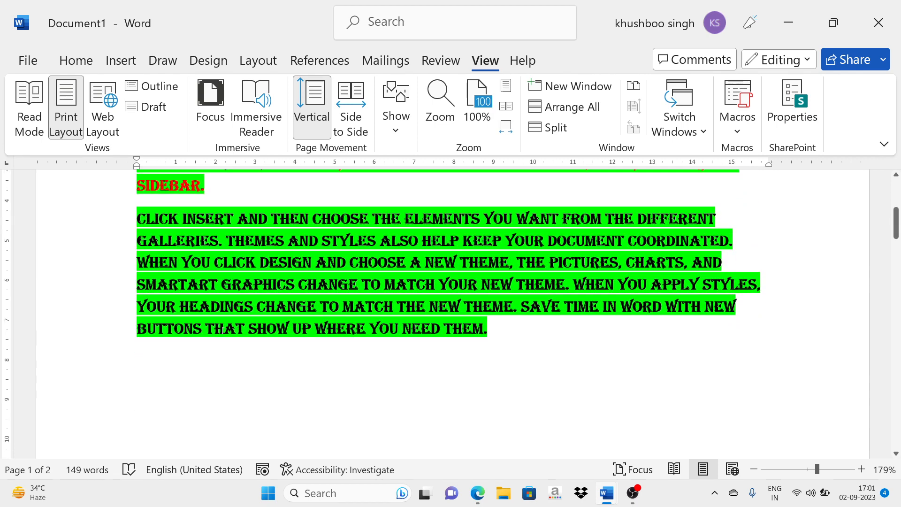
pyautogui.scroll(4, 222, 331)
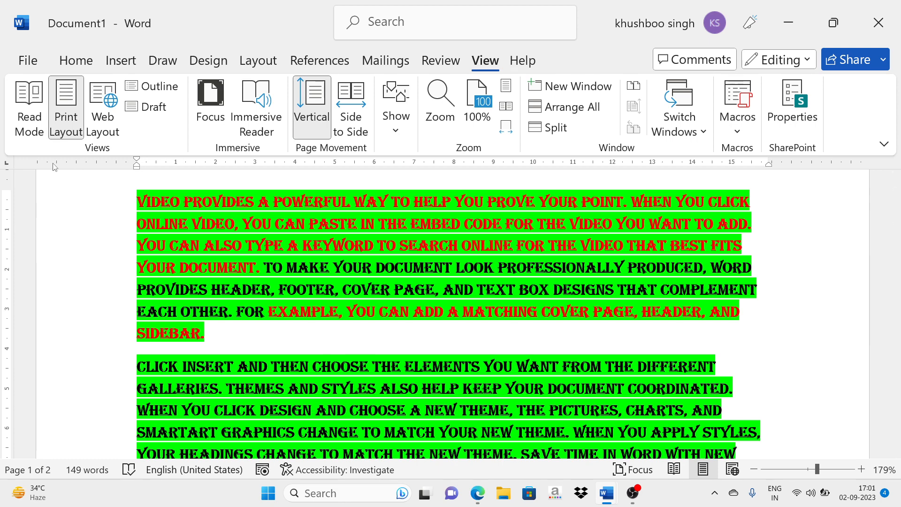
pyautogui.scroll(-3, 250, 251)
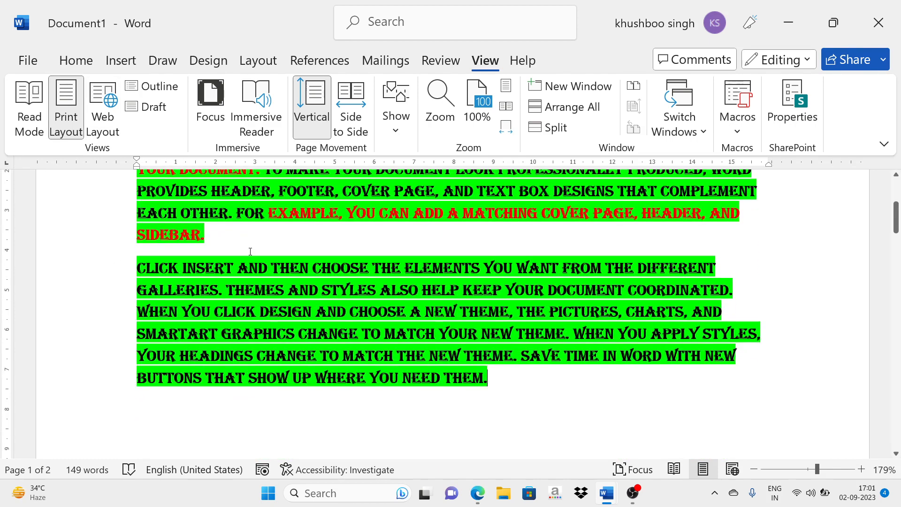
pyautogui.scroll(5, 250, 251)
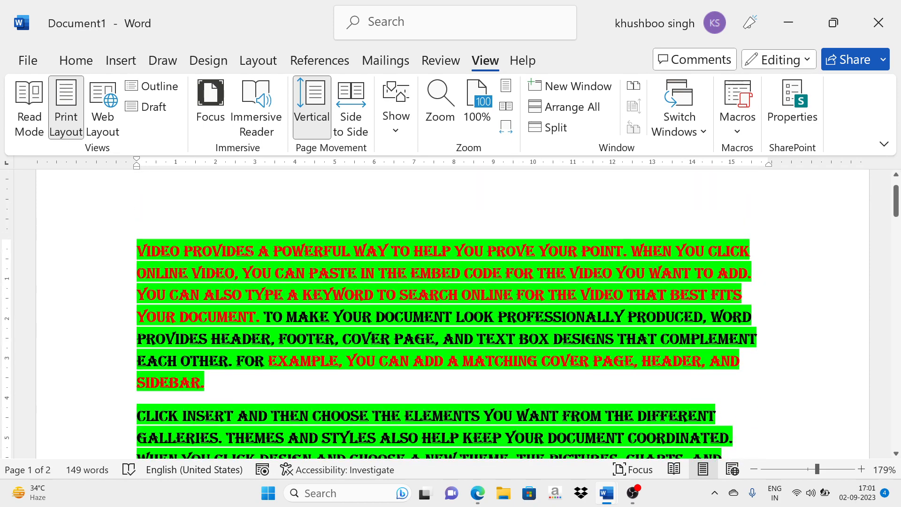
pyautogui.scroll(-2, 268, 215)
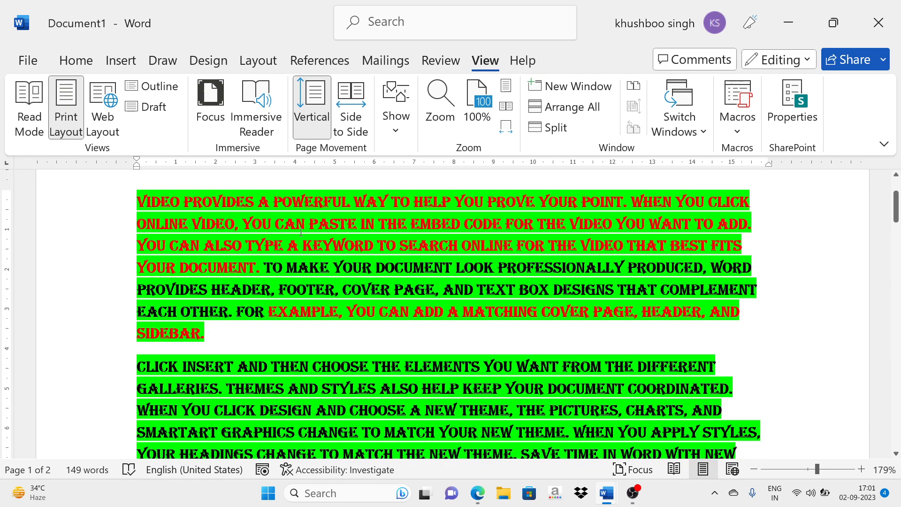
pyautogui.click(28, 61)
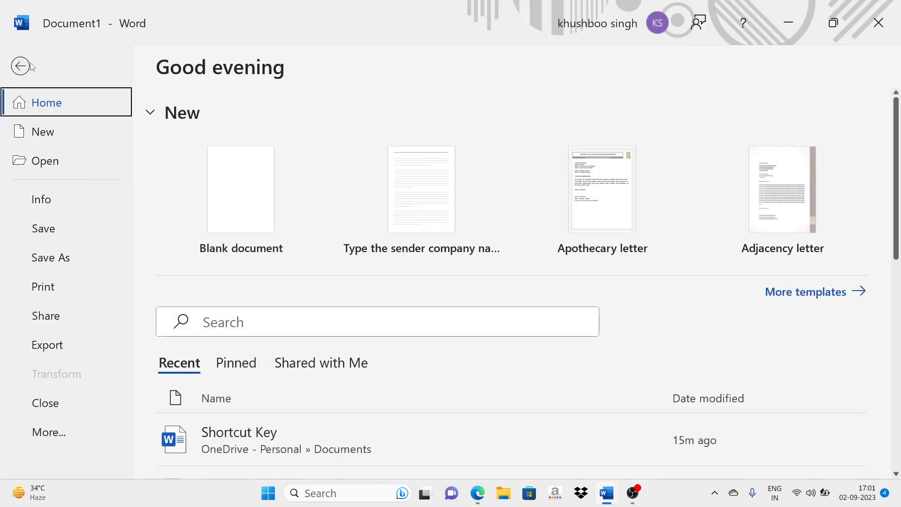
pyautogui.click(23, 65)
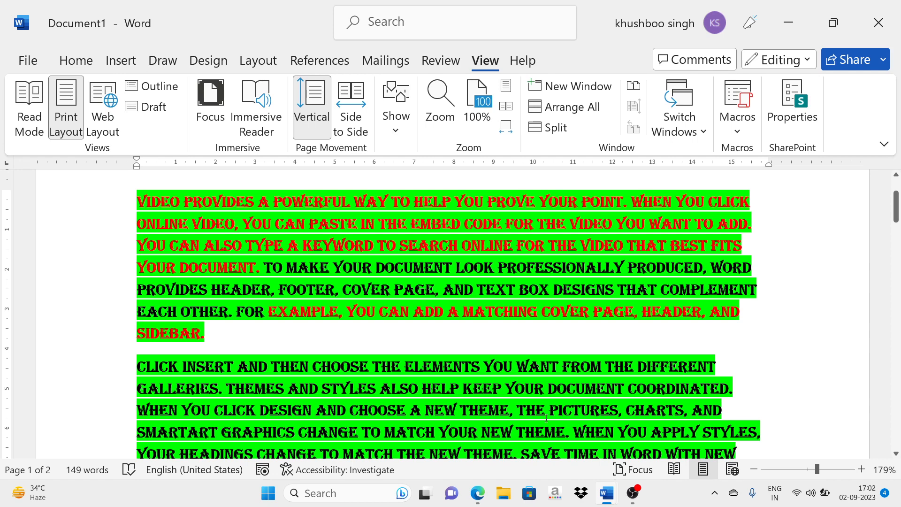
pyautogui.moveTo(635, 492)
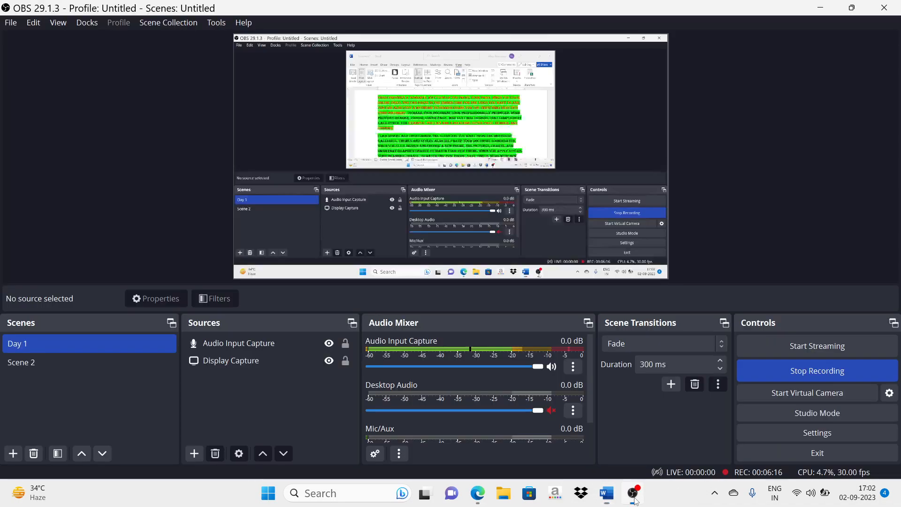
pyautogui.click(635, 500)
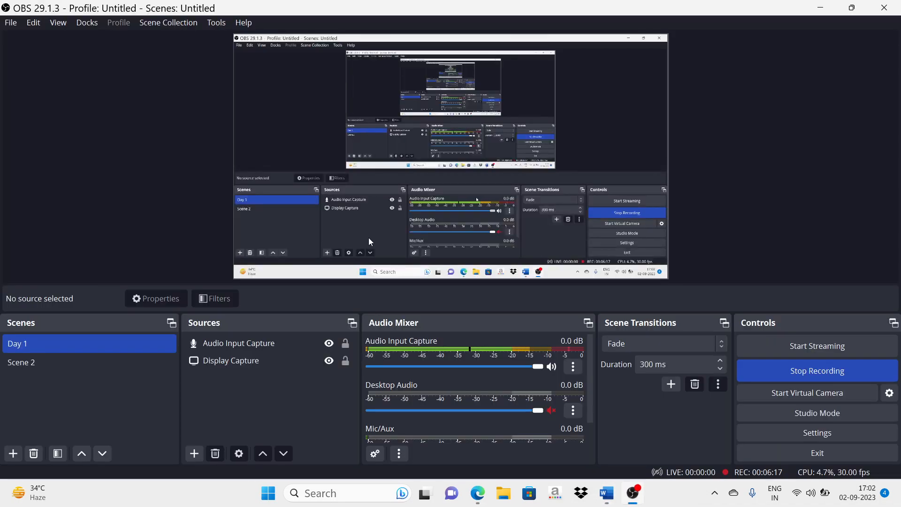